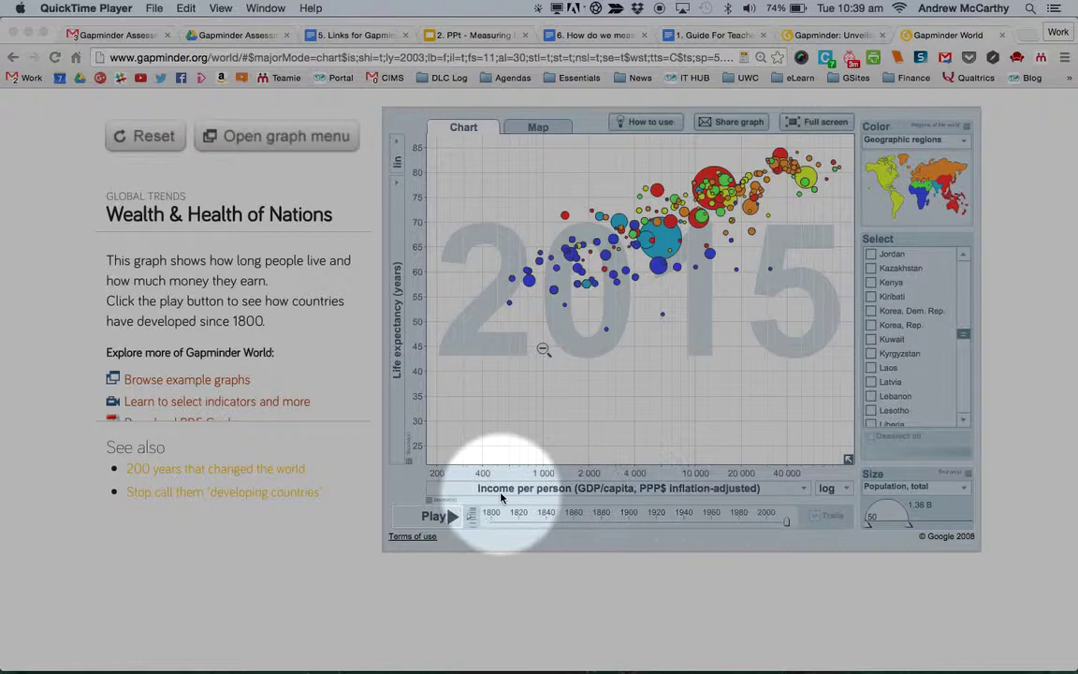
Step: Tick New Zealand and Kenya in the country list so both are labelled on the chart
click(964, 334)
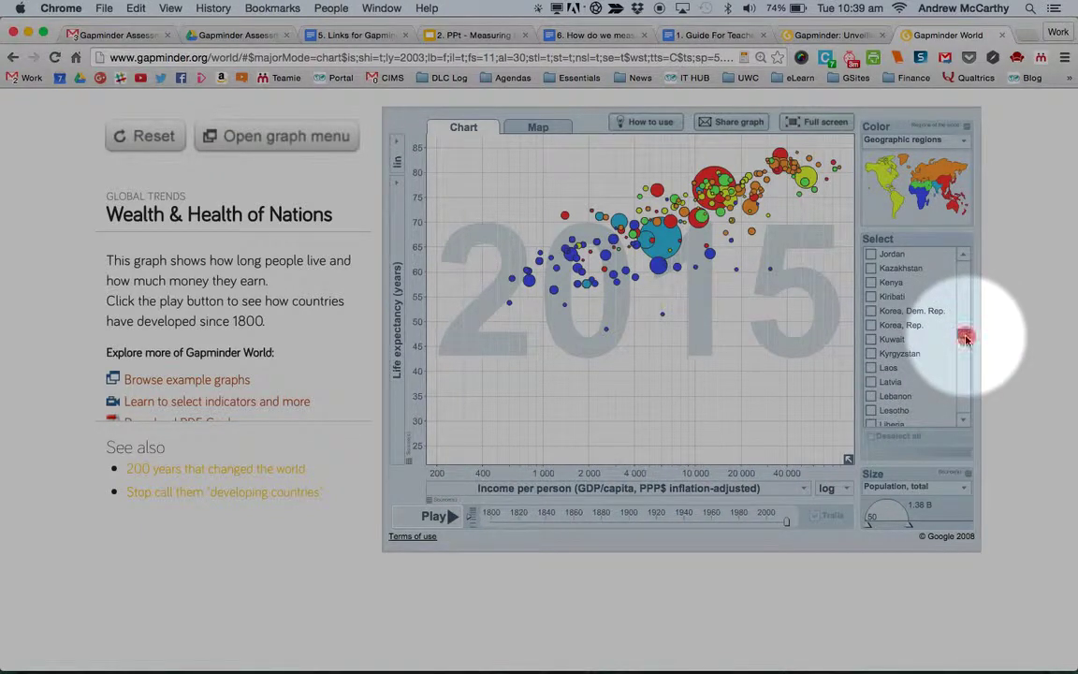
mouse_move(966, 339)
mouse_down()
mouse_move(965, 320)
mouse_move(964, 359)
mouse_up()
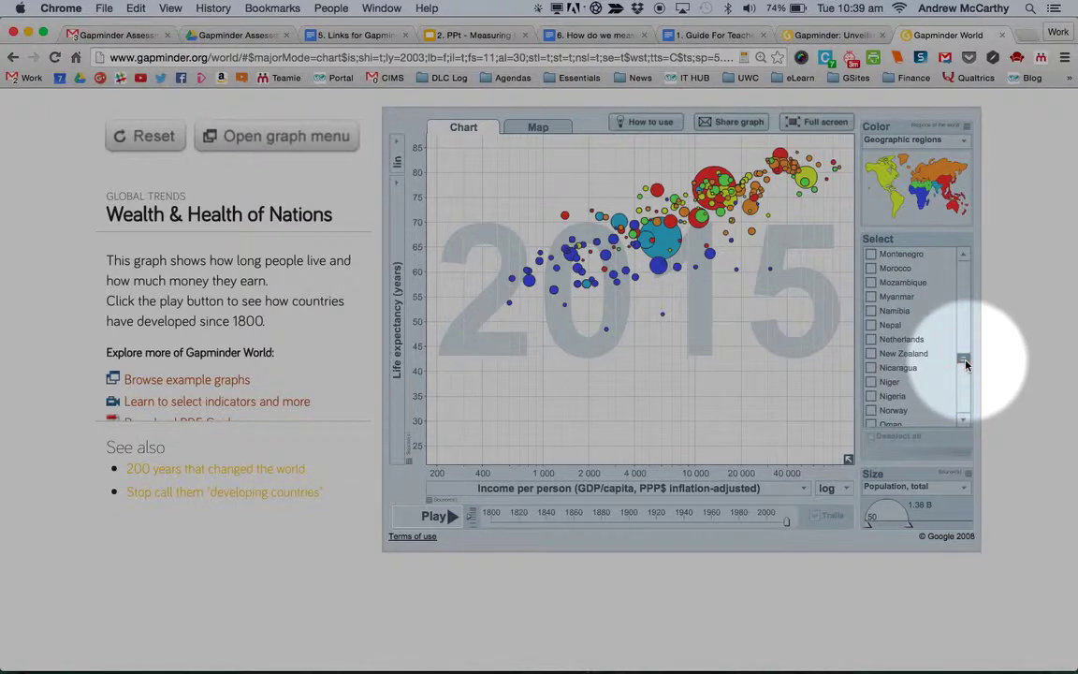
click(871, 355)
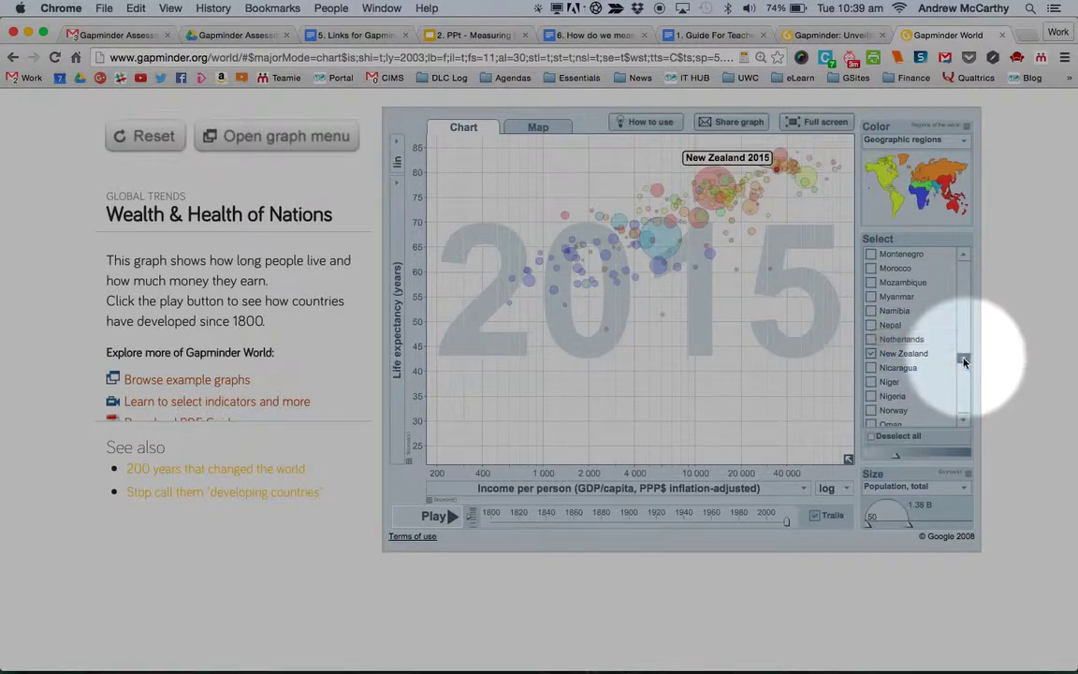
click(964, 360)
drag(964, 361, 963, 335)
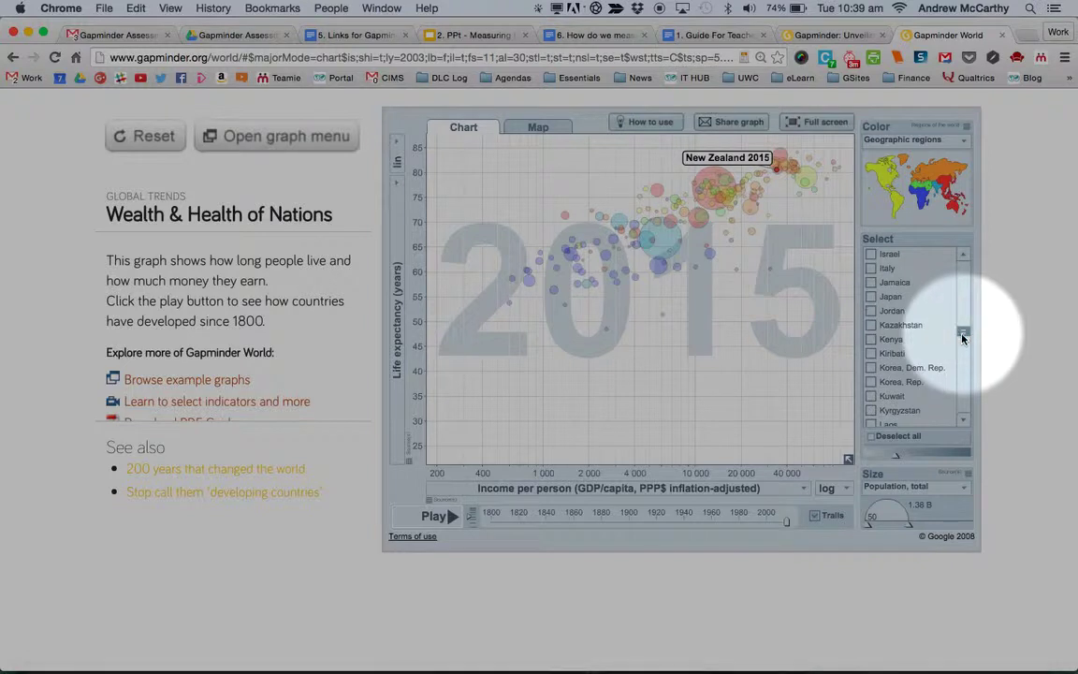
click(874, 342)
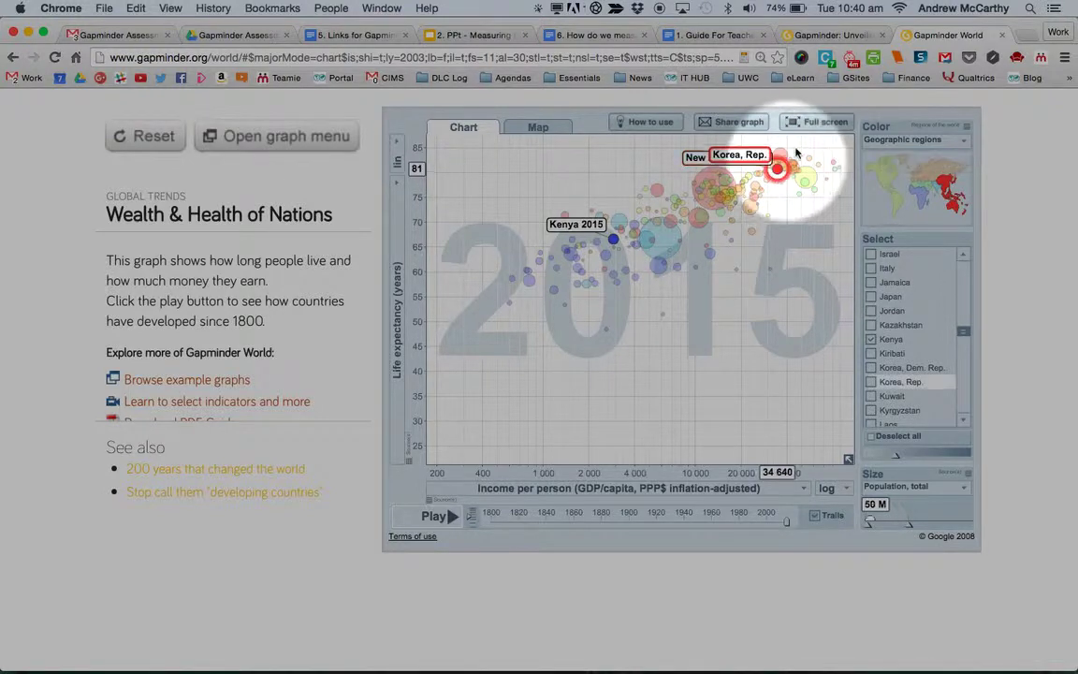
Step: In full screen, rewind to 1879 and play the trails to 2015, moving the New Zealand 1879 label clear
click(815, 127)
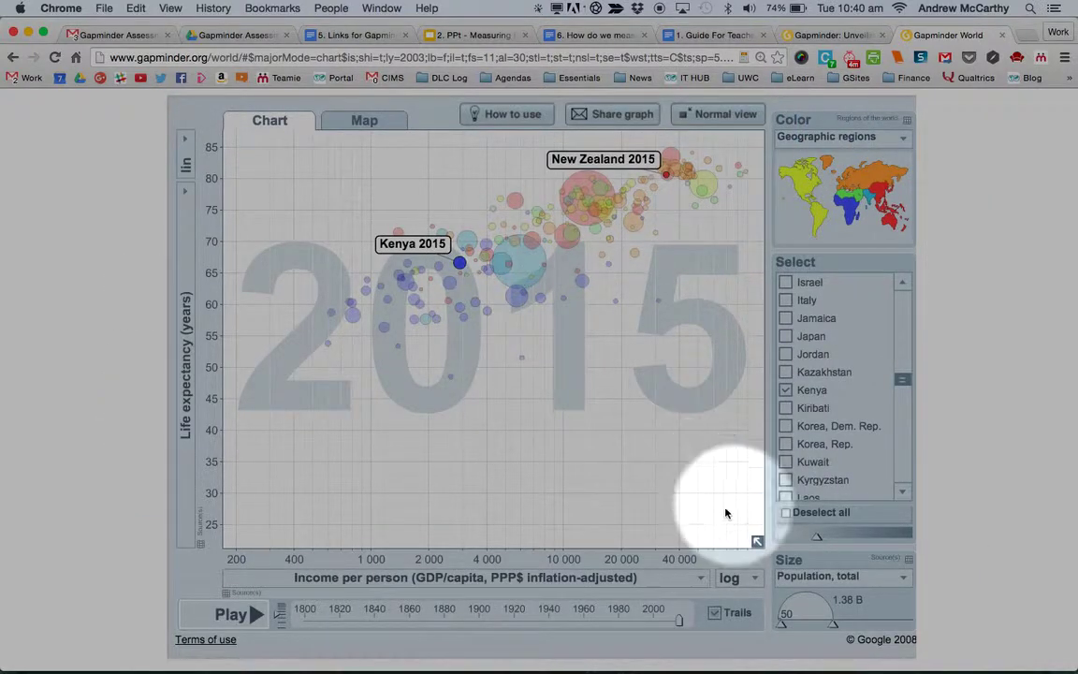
drag(680, 626, 463, 628)
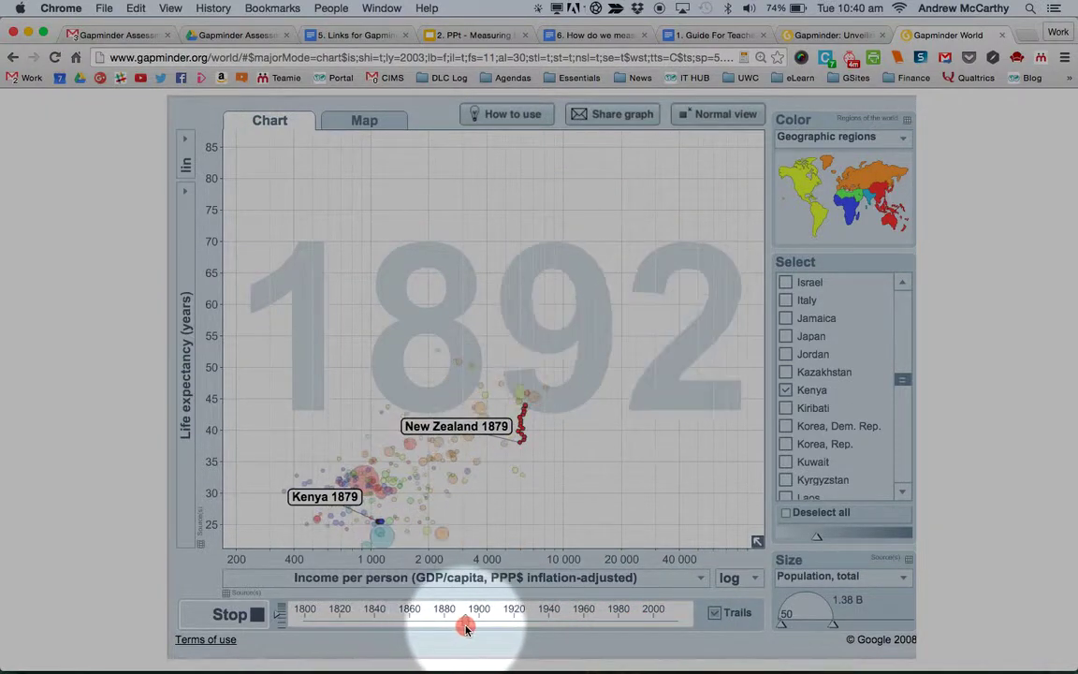
click(253, 617)
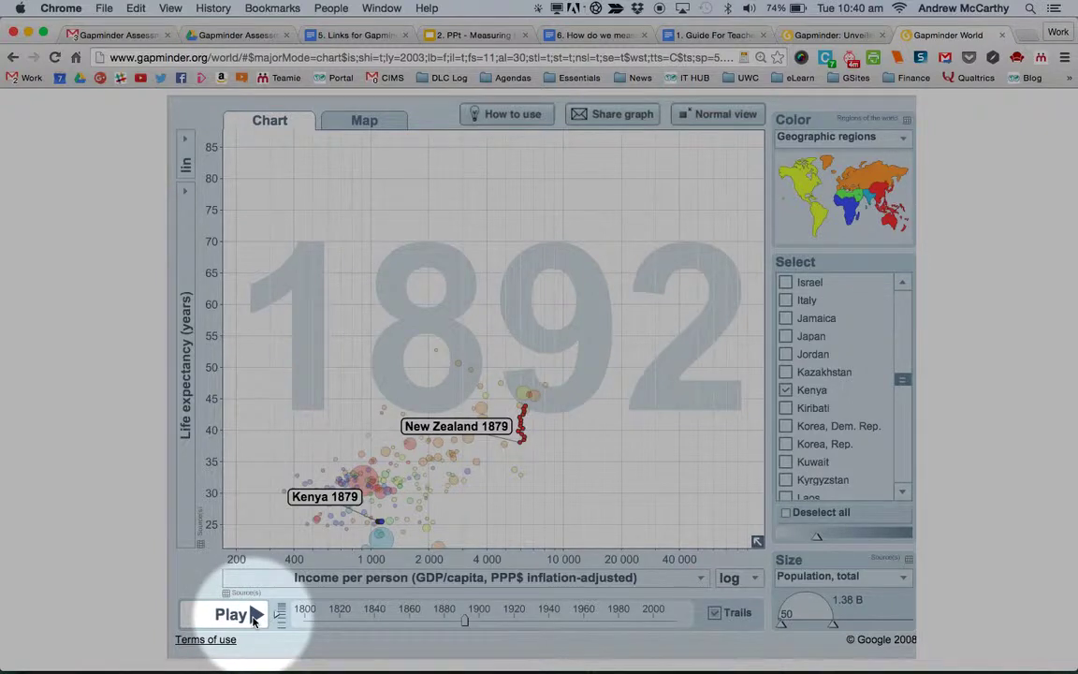
click(253, 618)
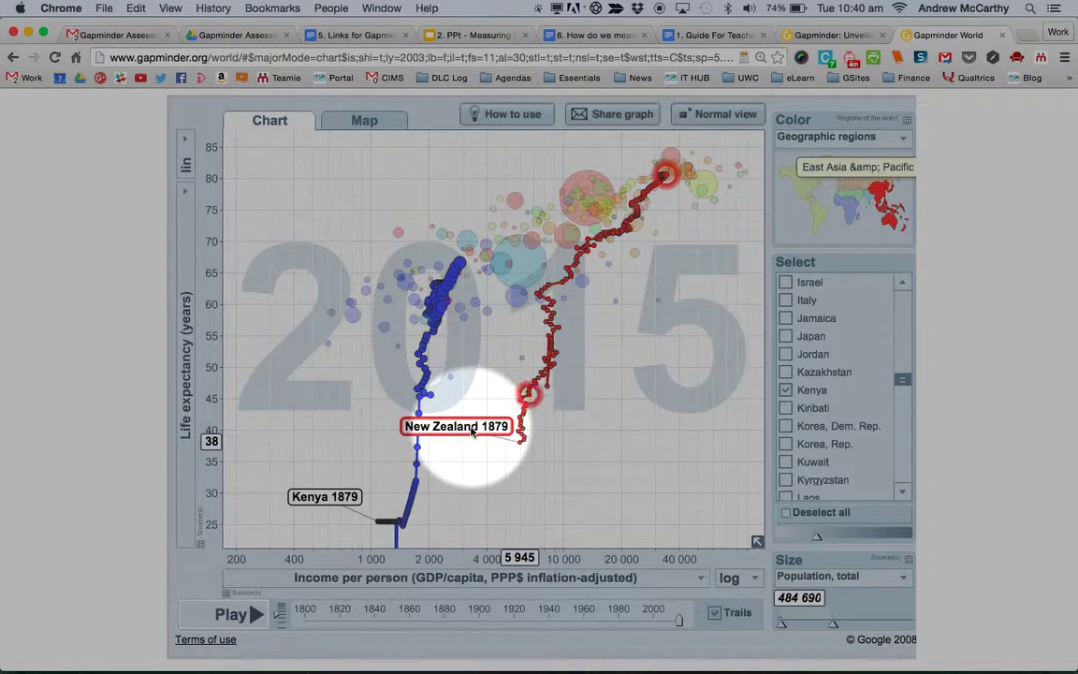
drag(484, 427, 636, 475)
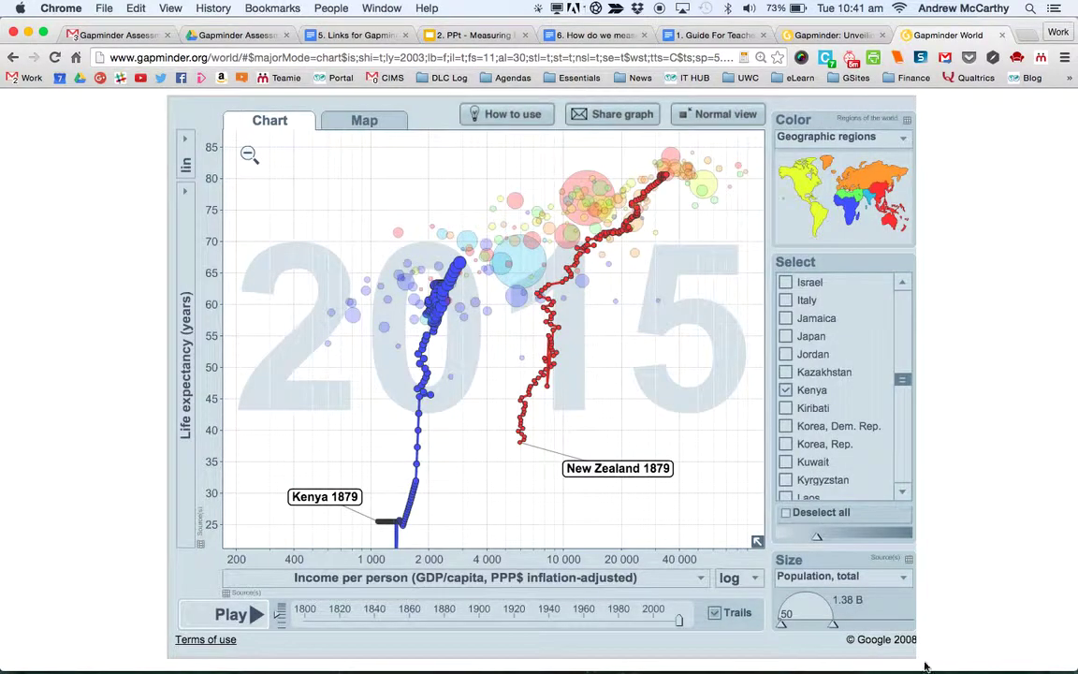
Step: Open the new desktop screenshot in Preview
mouse_move(1076, 672)
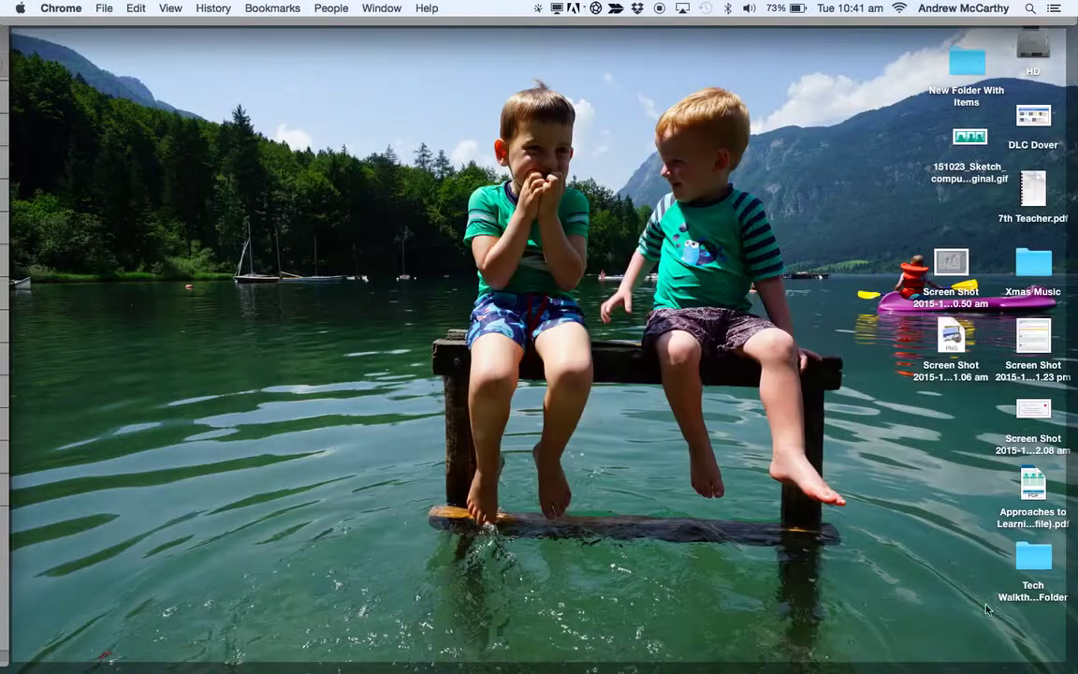
click(950, 339)
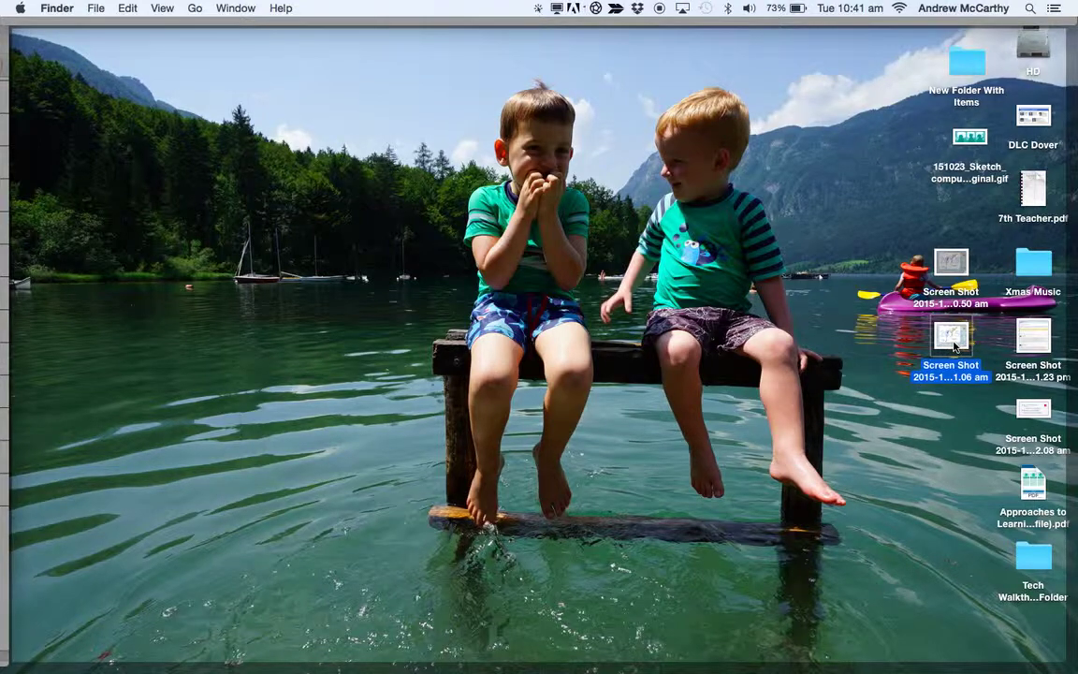
double_click(952, 342)
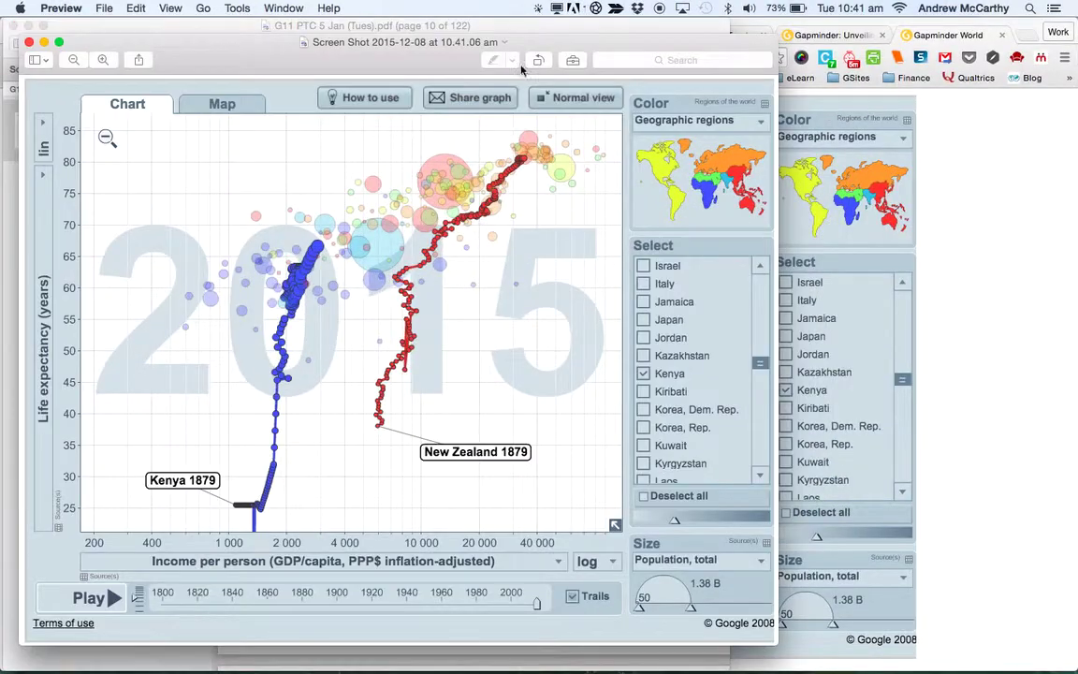
Step: Reposition and enlarge the Preview window and show the Markup toolbar
drag(553, 44, 678, 36)
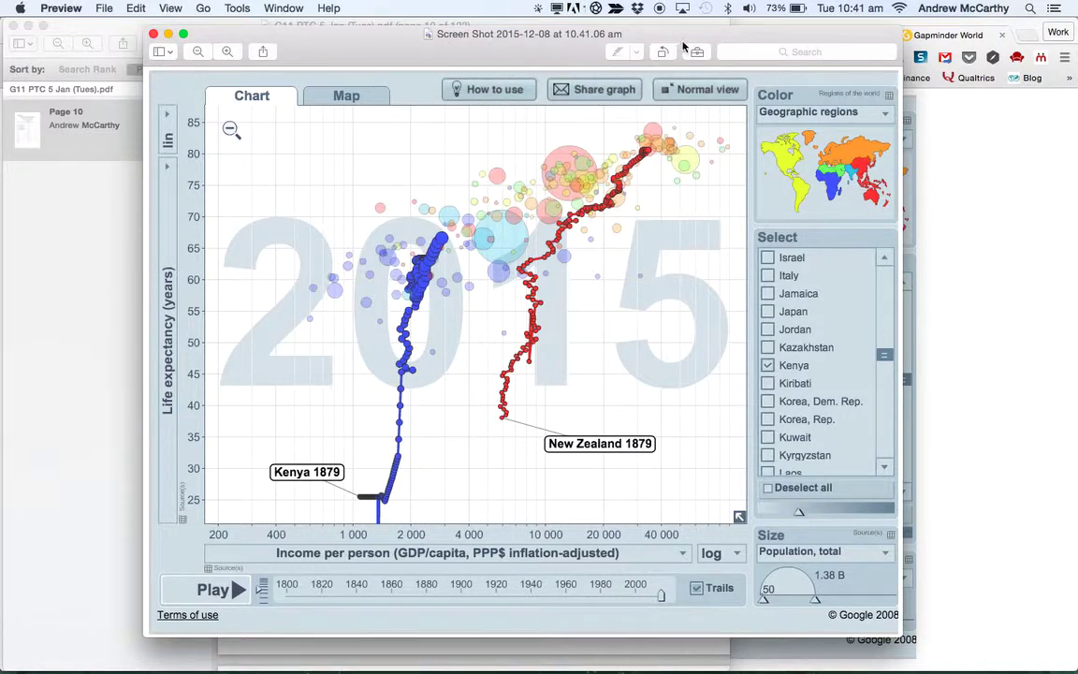
click(697, 53)
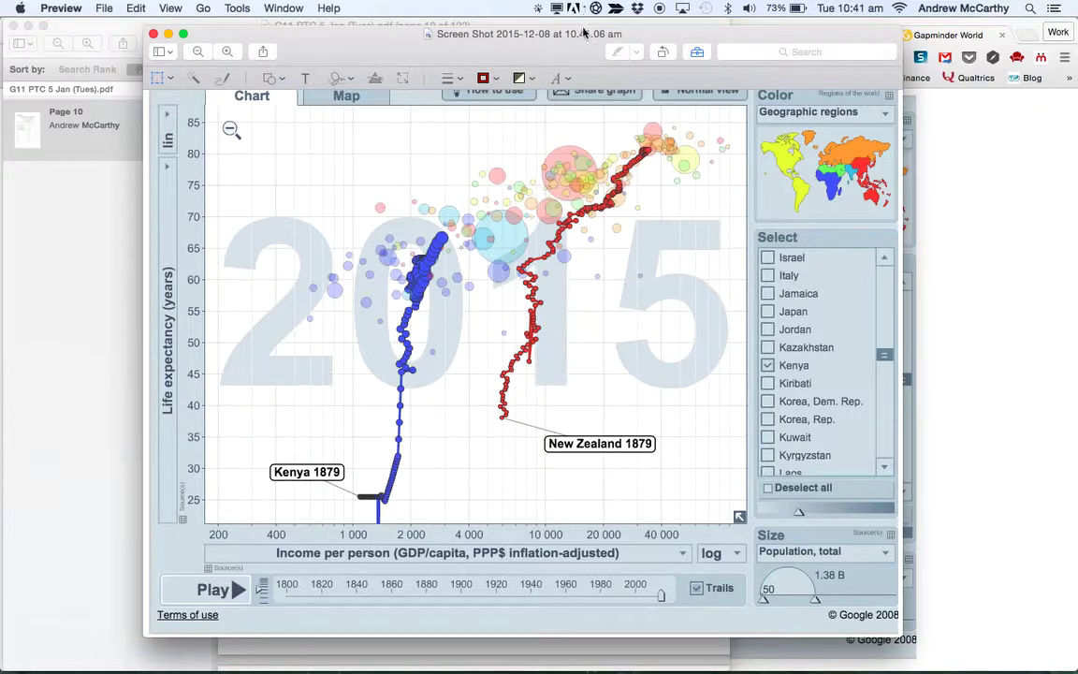
drag(584, 28, 590, 8)
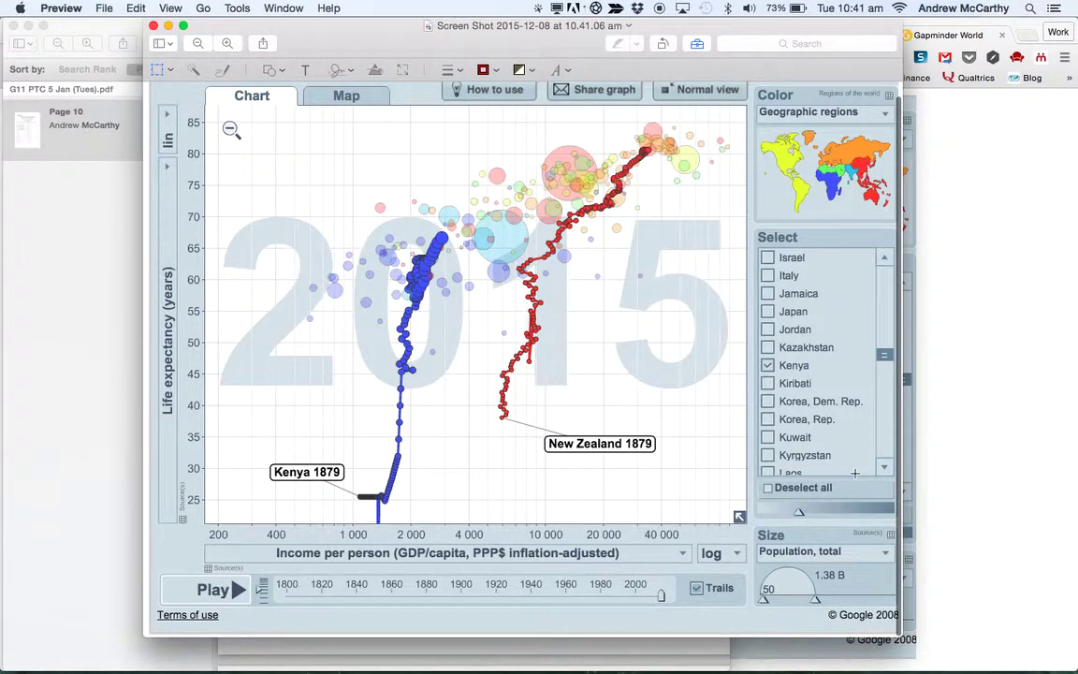
drag(904, 632, 928, 656)
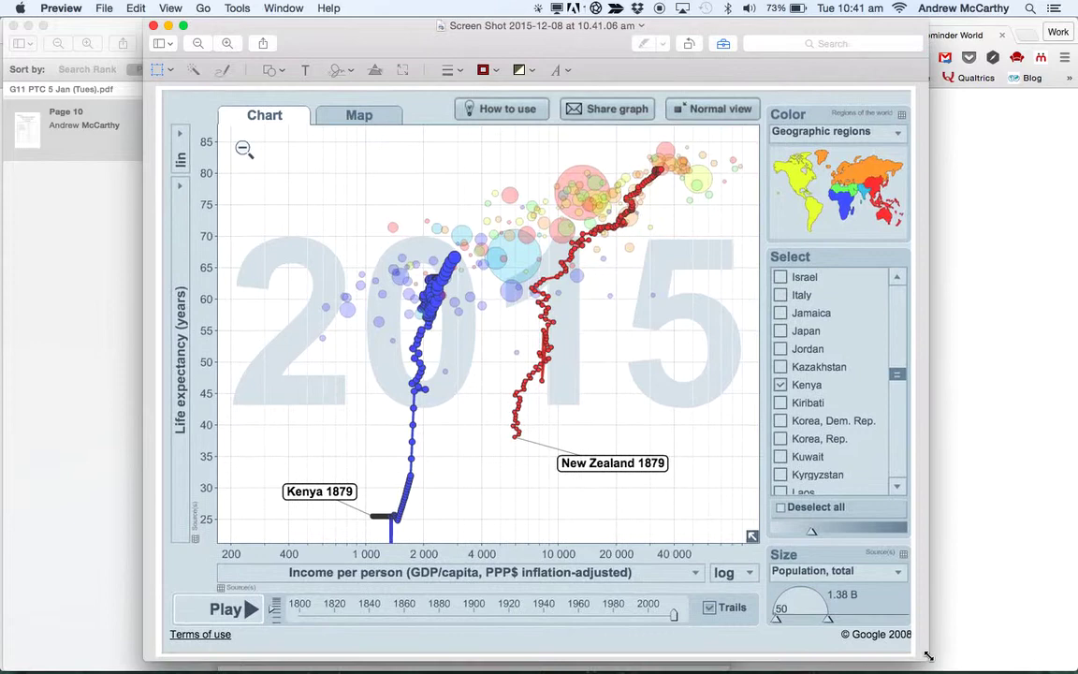
Step: Add a bold dark red 17 pt Arial 'New Zealand' text label beside the red trail
click(565, 71)
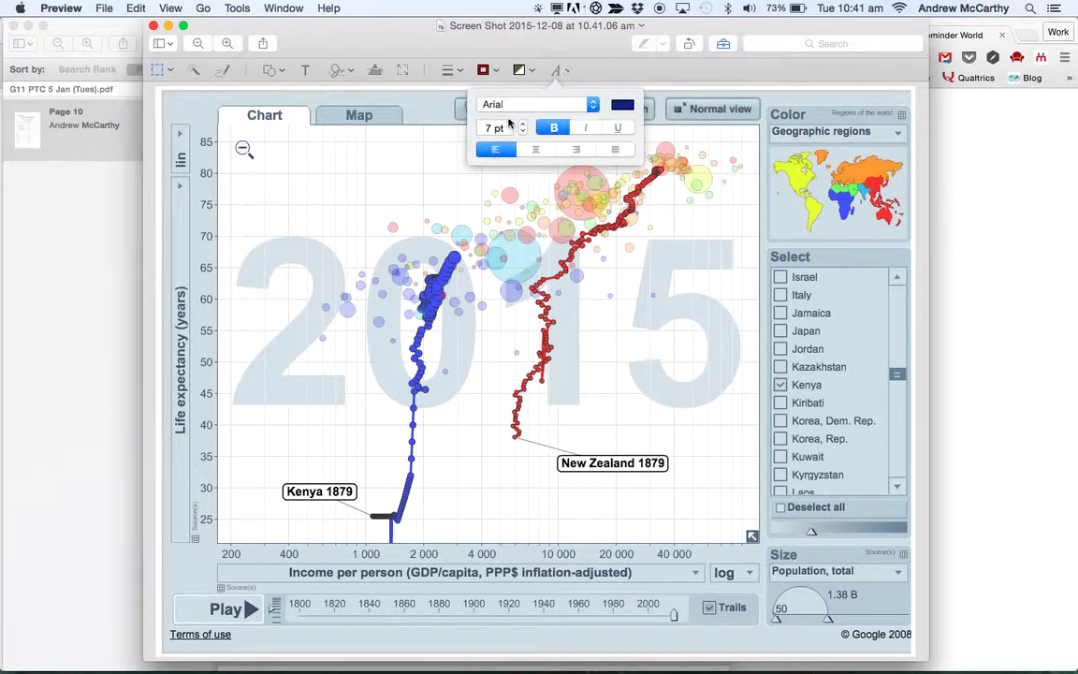
click(305, 69)
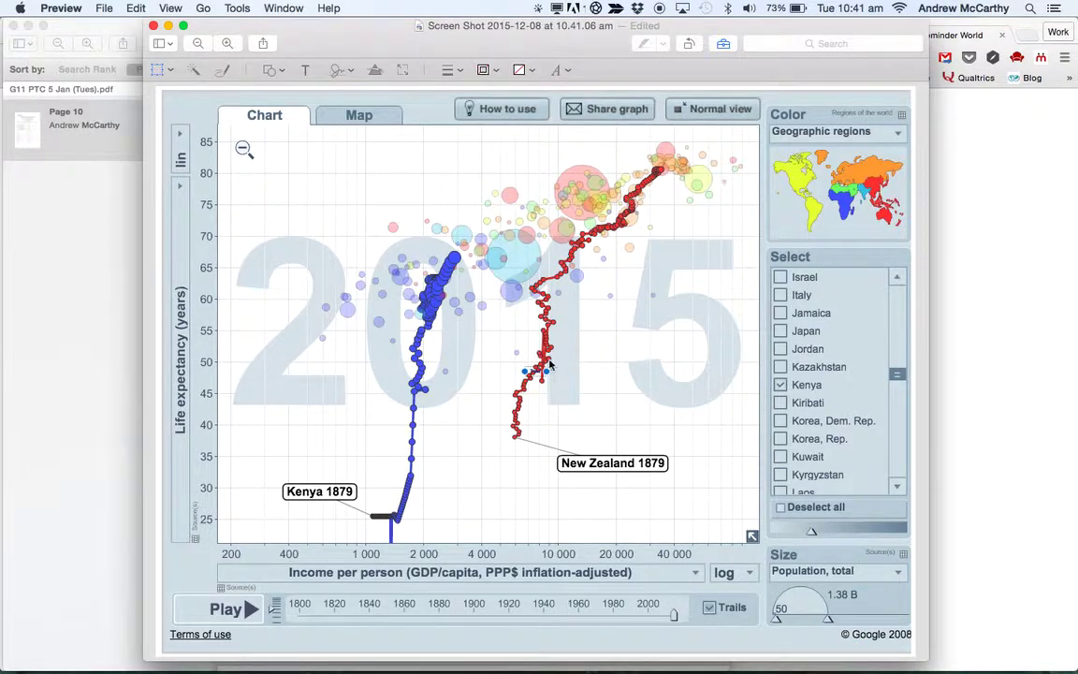
drag(536, 368, 646, 297)
click(558, 70)
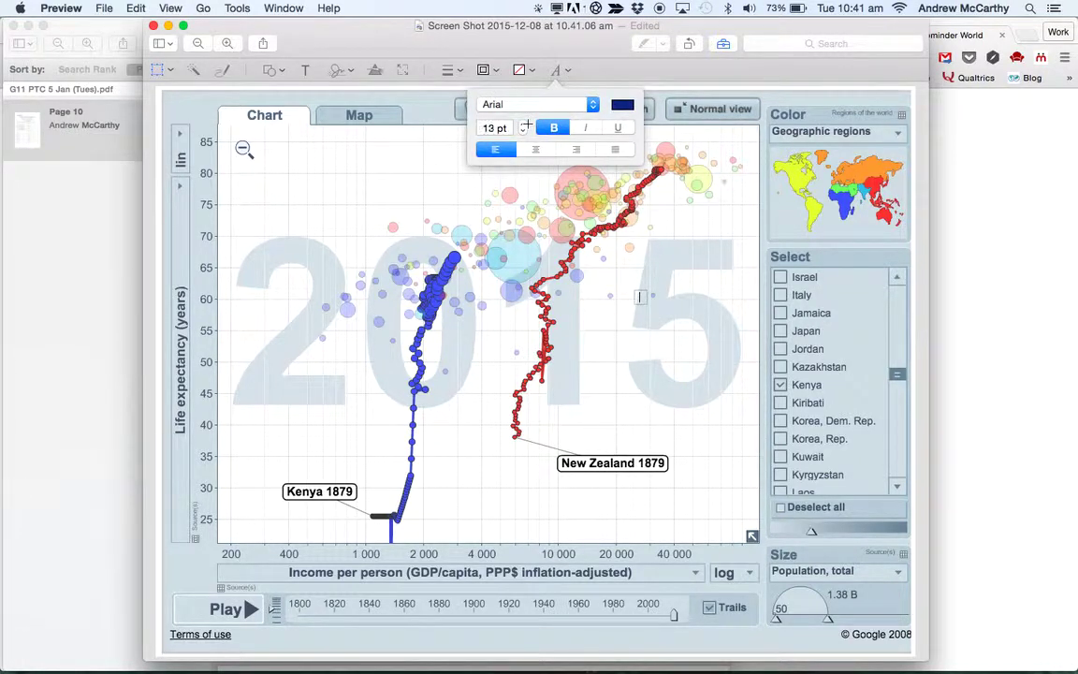
click(623, 106)
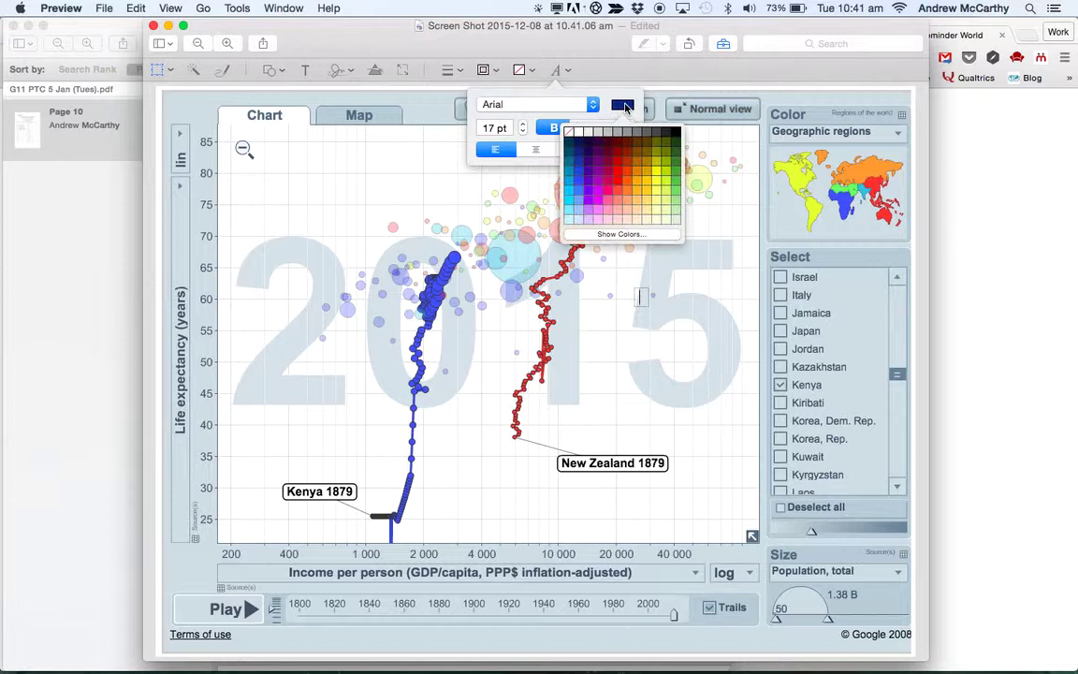
click(628, 151)
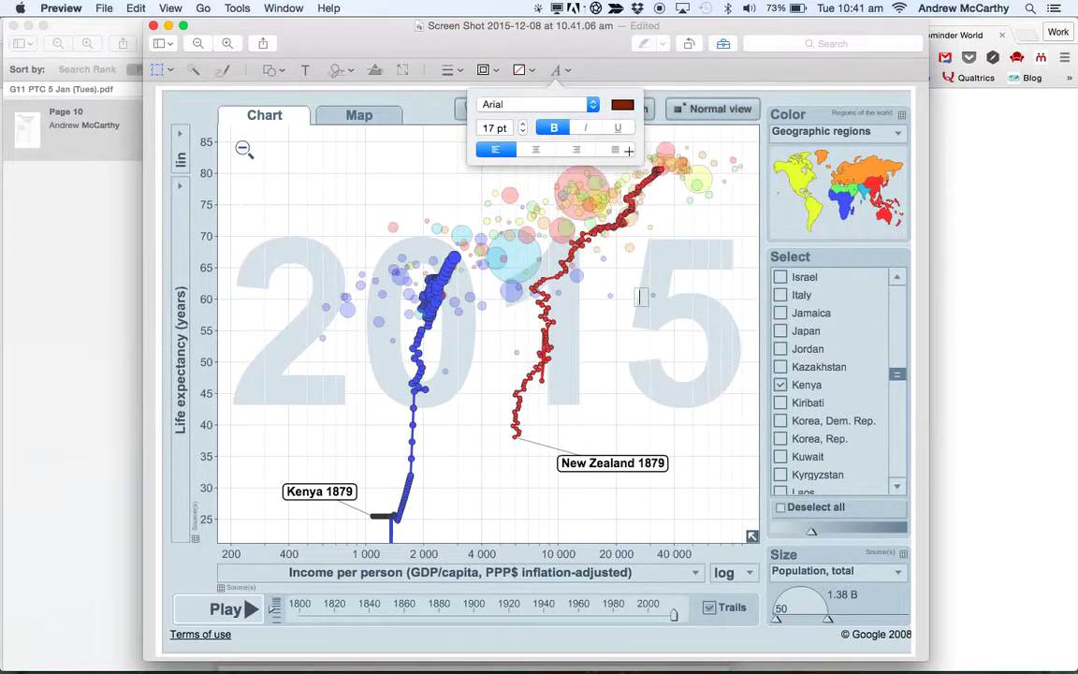
text(New Zealand)
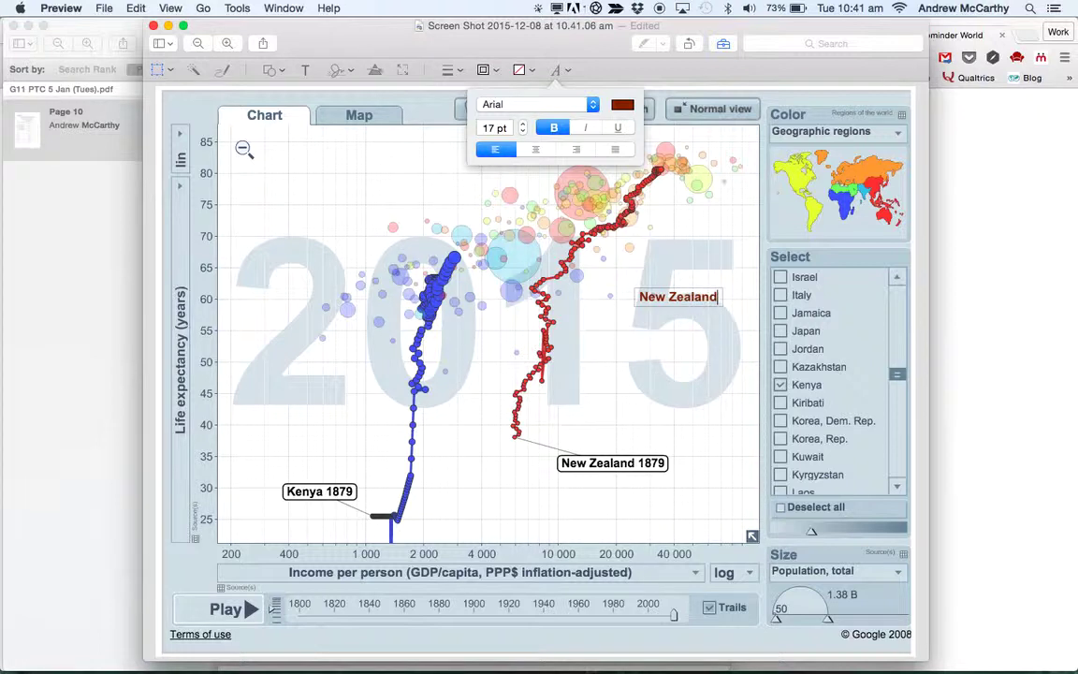
click(695, 312)
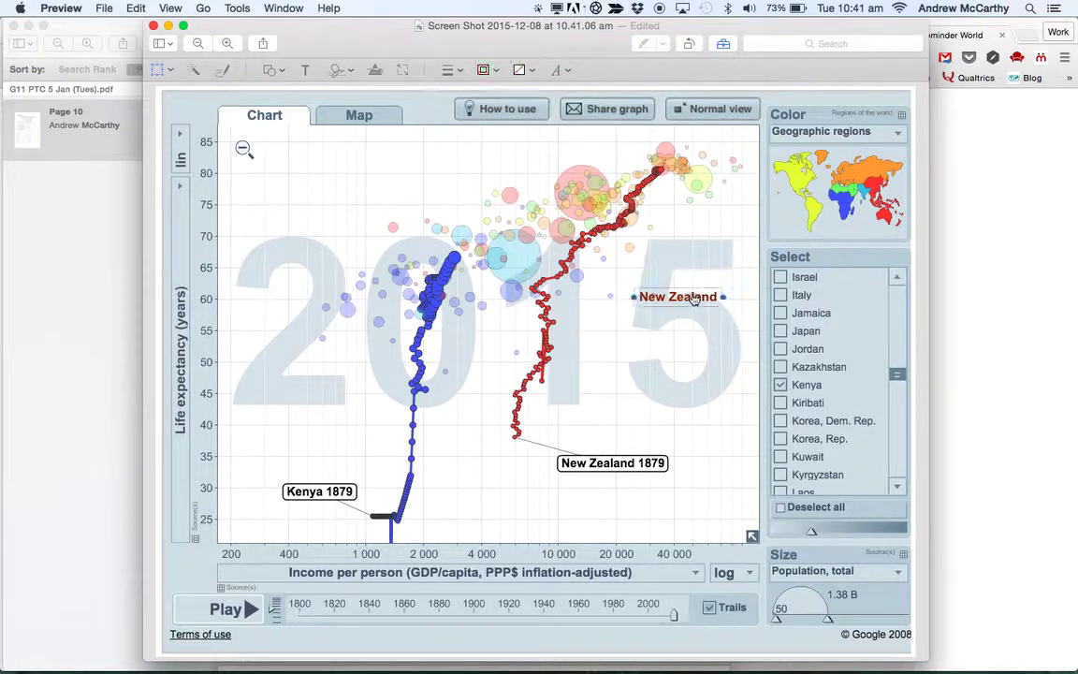
mouse_move(722, 298)
mouse_down()
mouse_move(676, 284)
mouse_move(728, 280)
mouse_up()
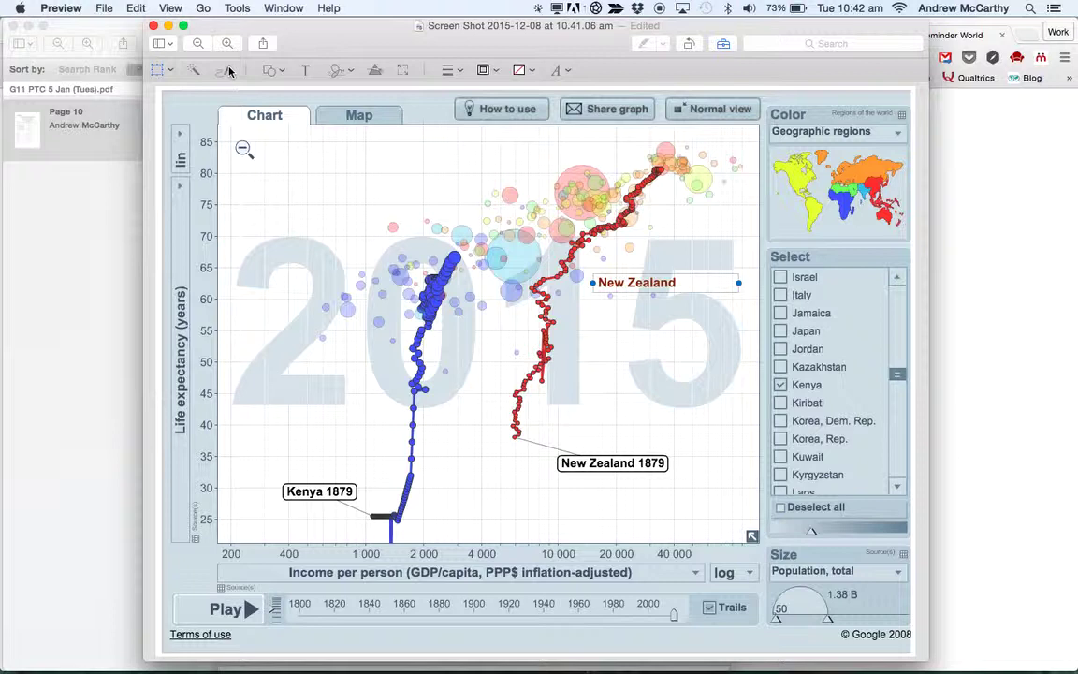
Step: Insert an arrow from Shapes and aim it from the 'New Zealand' label at the red trail
click(280, 72)
click(280, 98)
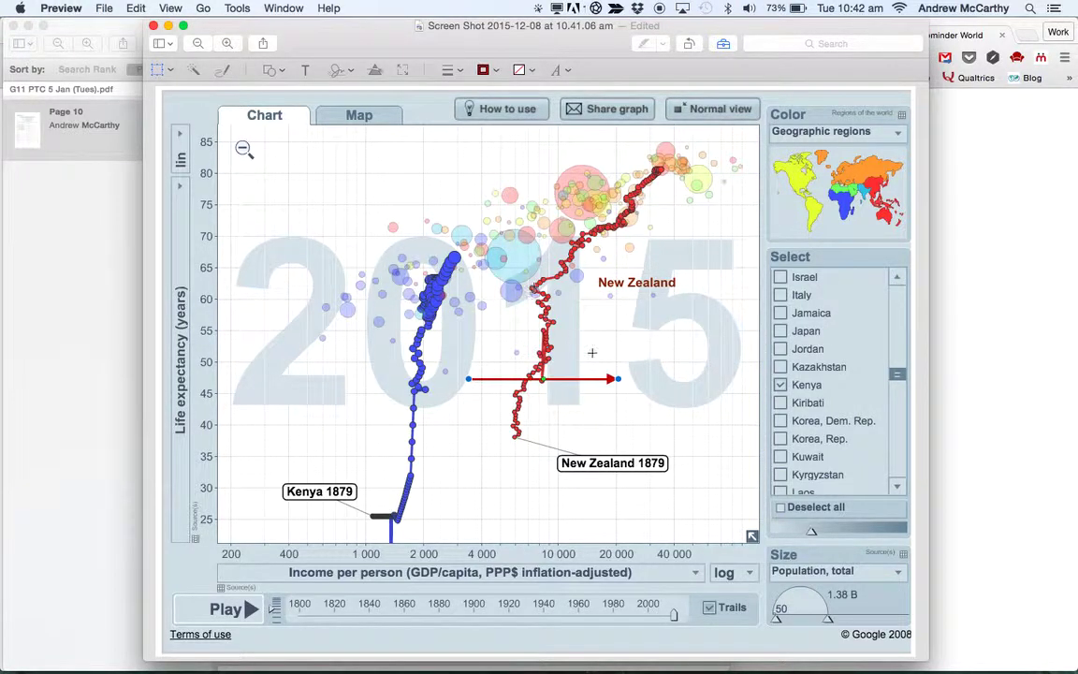
drag(618, 379, 503, 255)
drag(471, 379, 594, 277)
drag(508, 256, 611, 241)
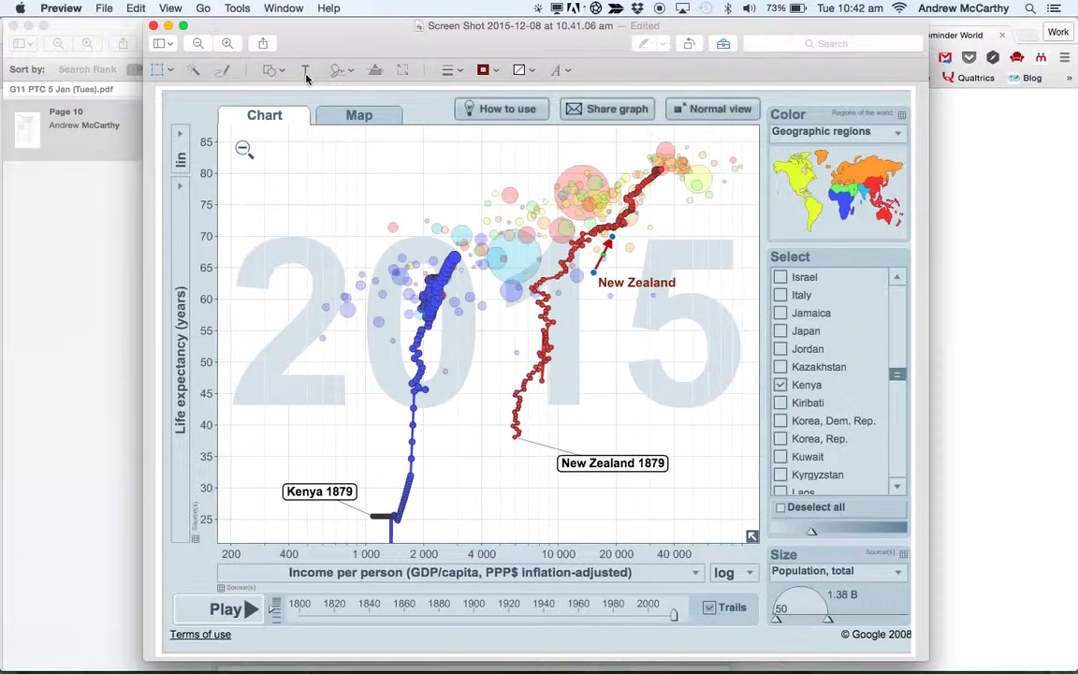
click(269, 69)
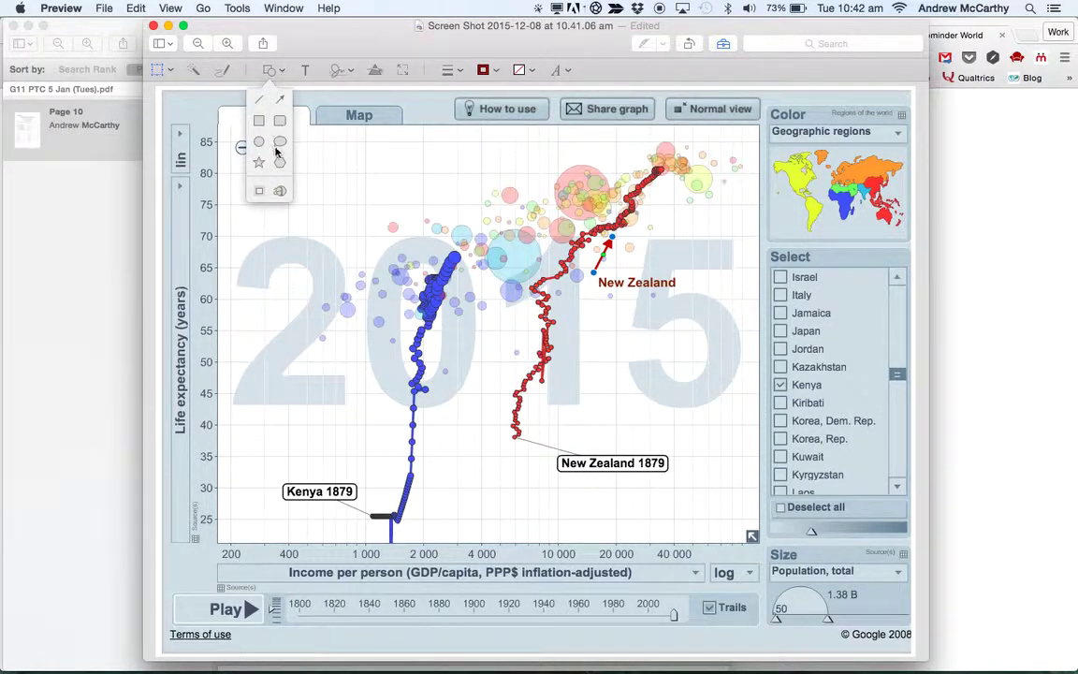
click(289, 72)
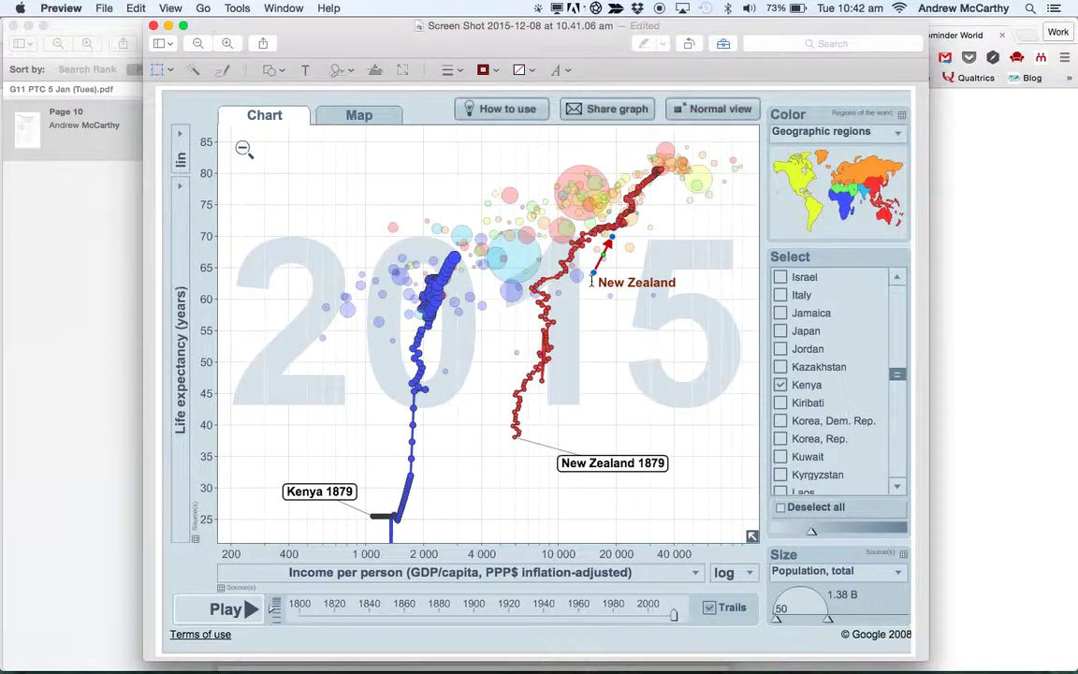
Step: Save the annotated screenshot with Cmd+S and check where the file is stored
key(super+s)
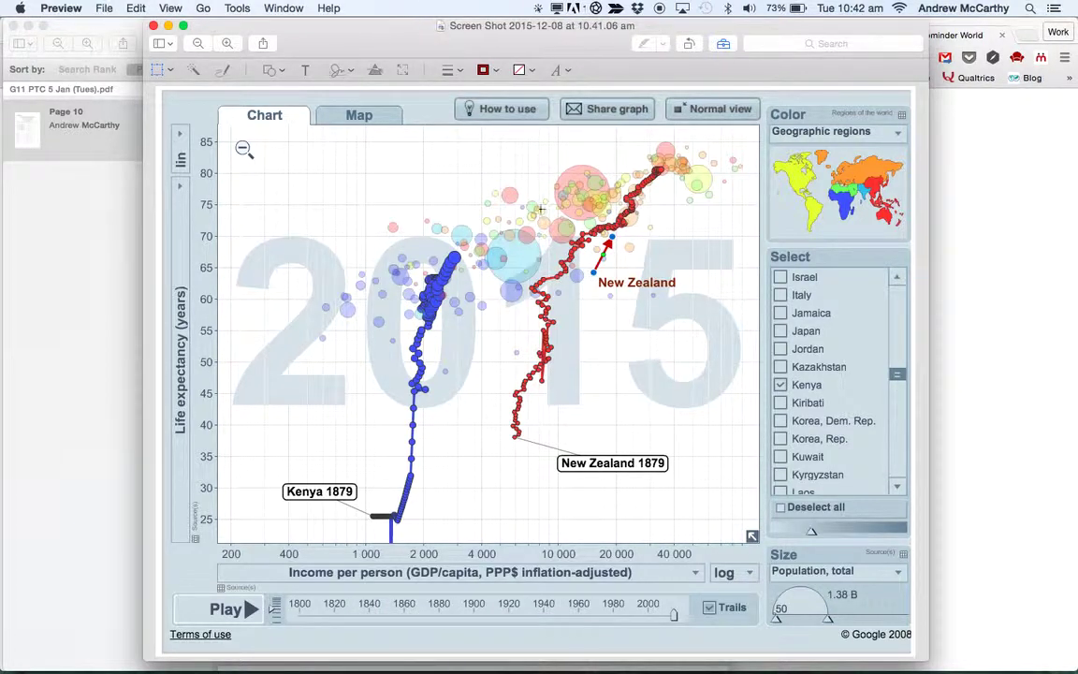
super+click(510, 30)
click(510, 29)
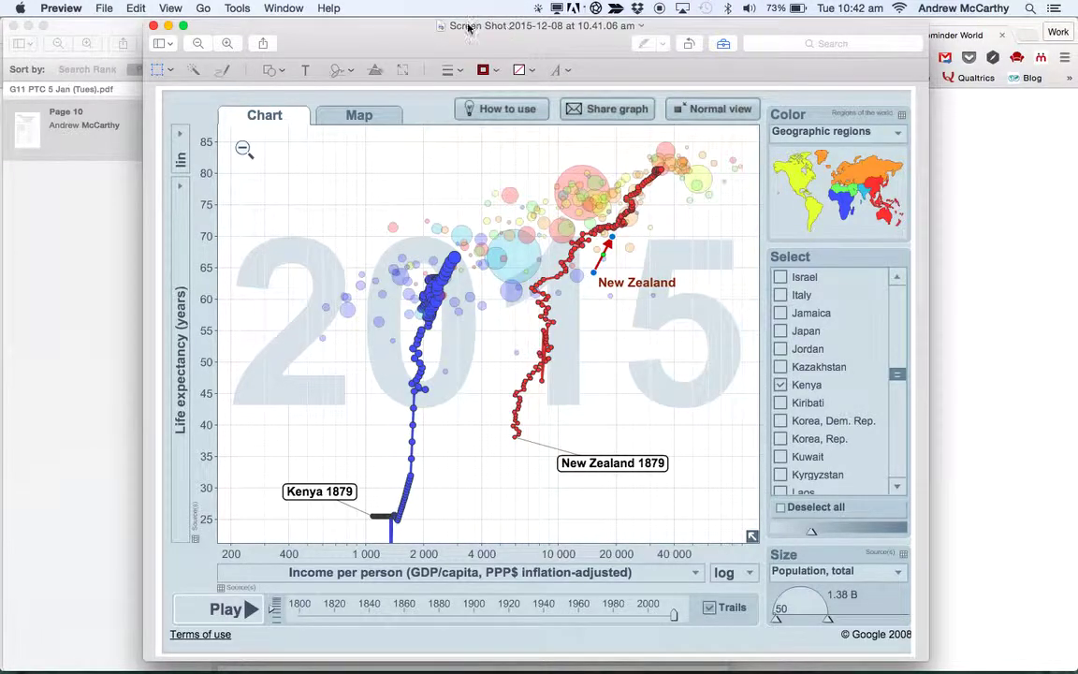